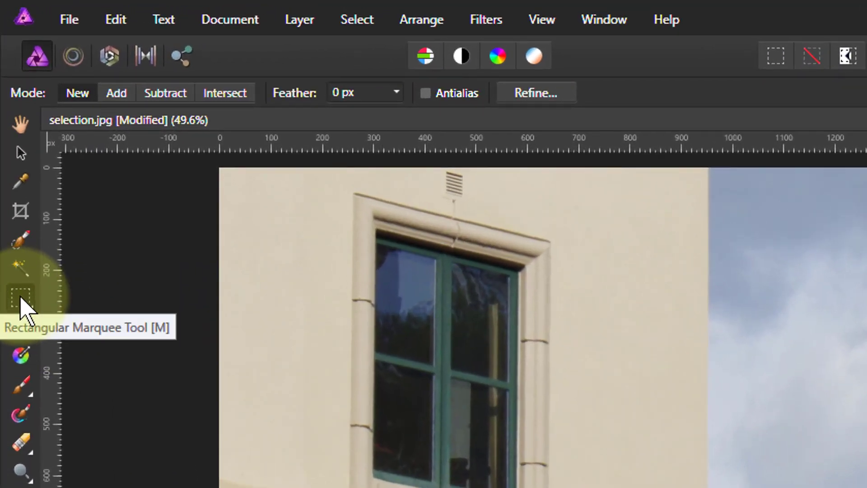
# Try the freehand selection shape, then return to rectangular marquee selections
pyautogui.click(21, 307)
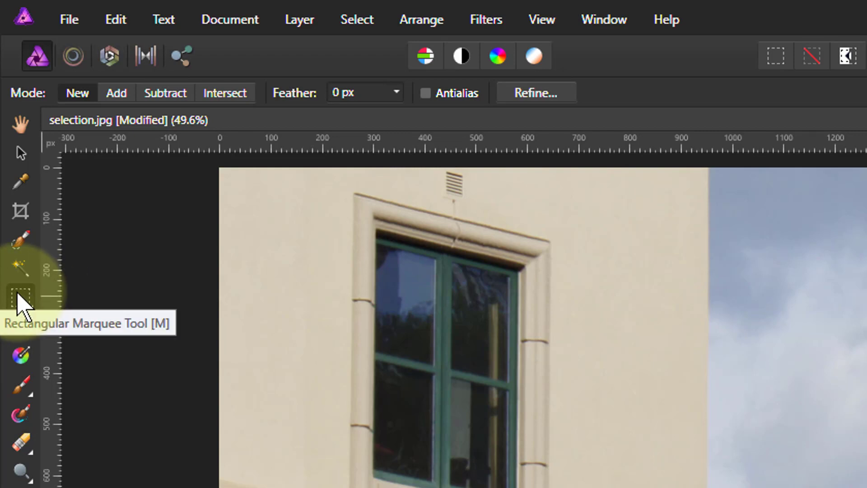
pyautogui.click(21, 305)
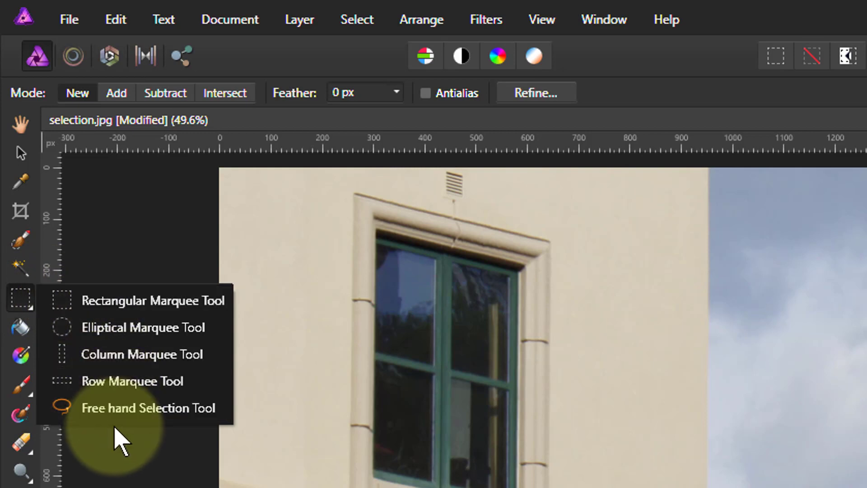
pyautogui.click(115, 409)
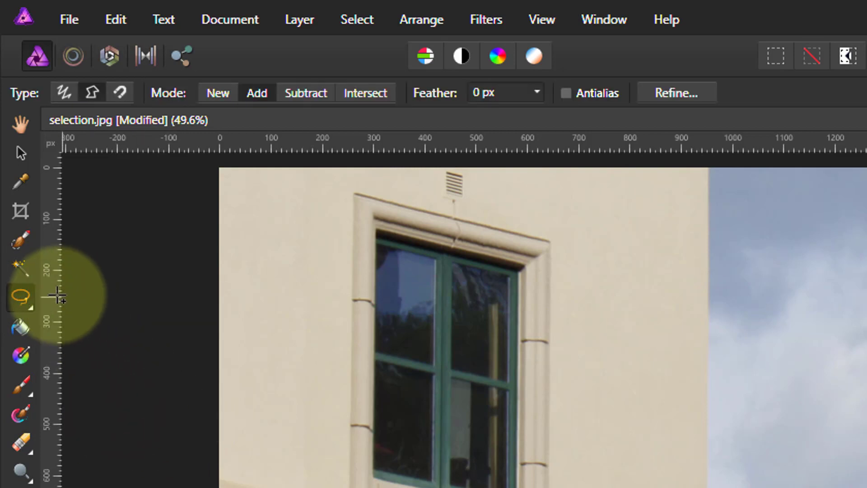
pyautogui.click(18, 299)
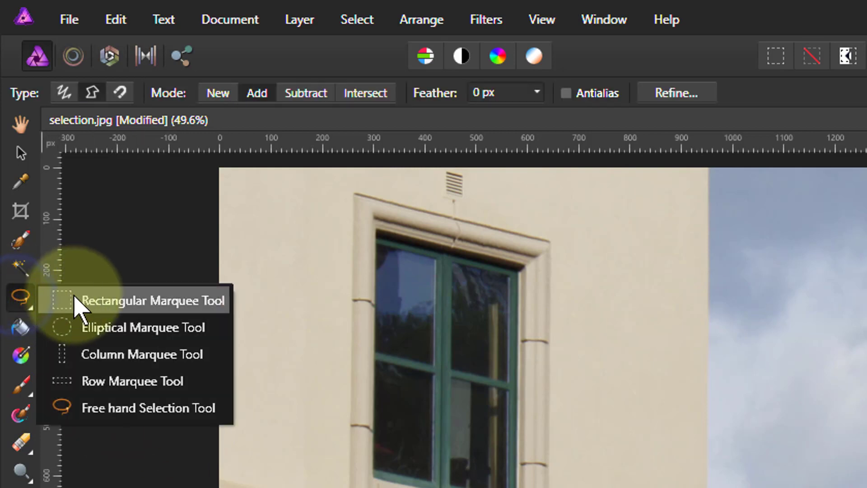
pyautogui.click(102, 300)
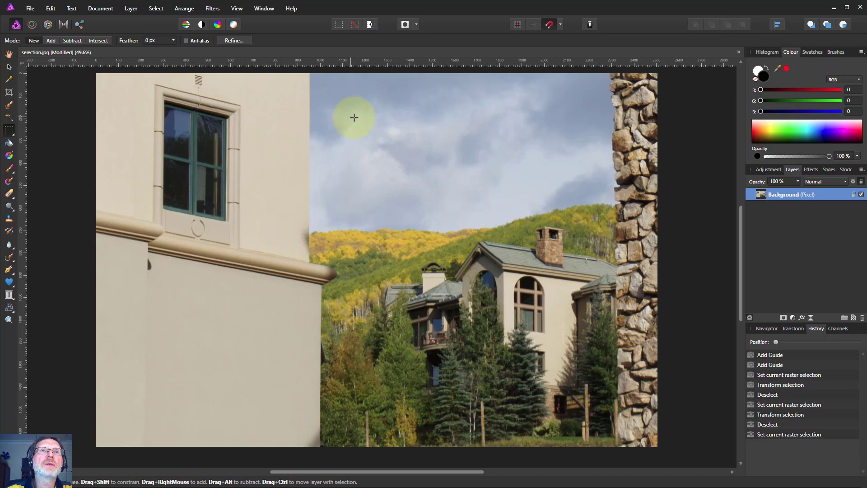
# Draw a test rectangle of sky, deselect it, then select the stone column at the right edge
pyautogui.moveTo(477, 204); pyautogui.dragTo(476, 204)
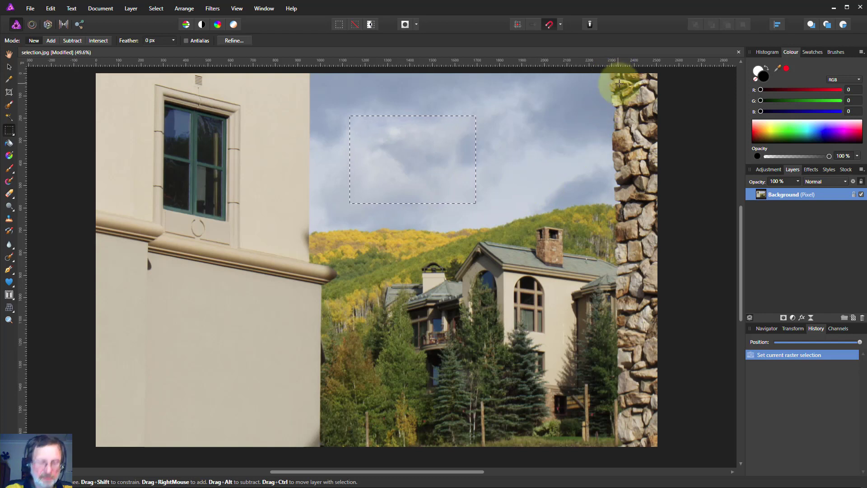
pyautogui.hotkey('ctrl', 'd')
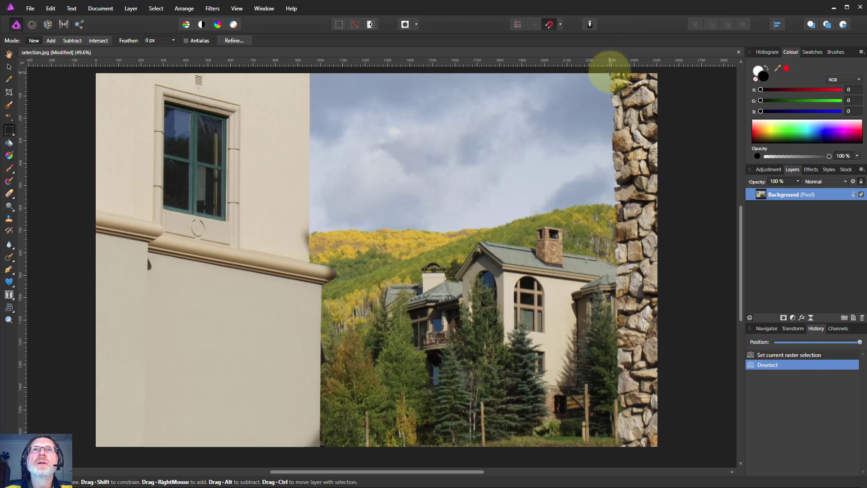
pyautogui.moveTo(610, 72); pyautogui.dragTo(693, 449)
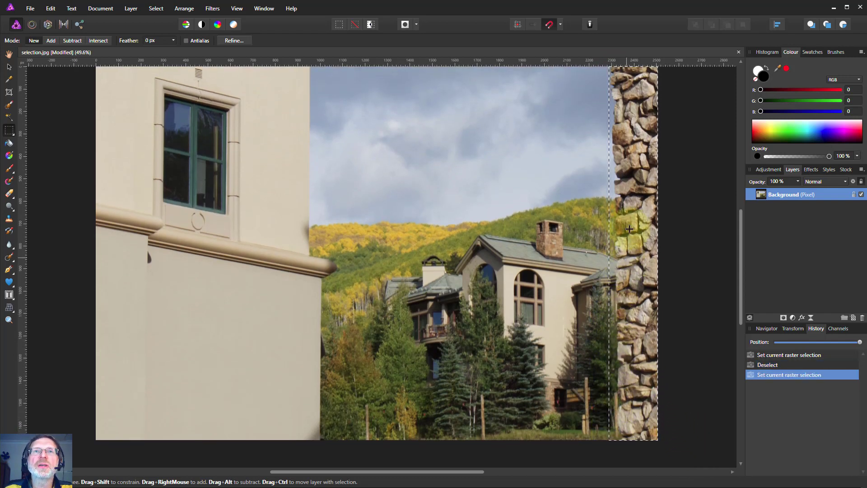
pyautogui.scroll(1, 583, 128)
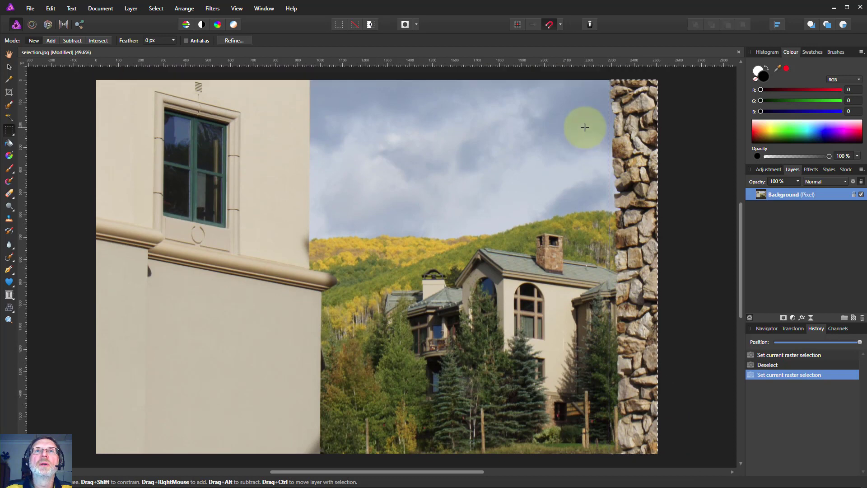
# Refine the column selection with a Matte brush stroke along its edge at 10% border width, then apply
pyautogui.click(234, 40)
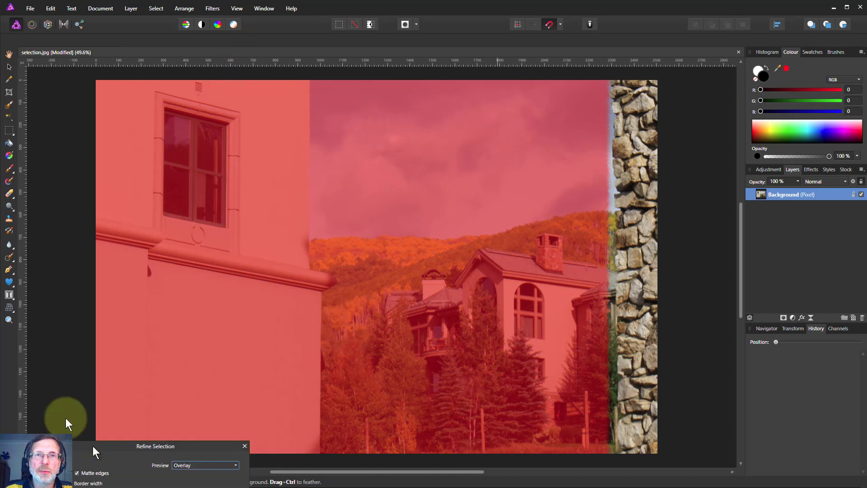
pyautogui.moveTo(90, 416); pyautogui.dragTo(262, 118)
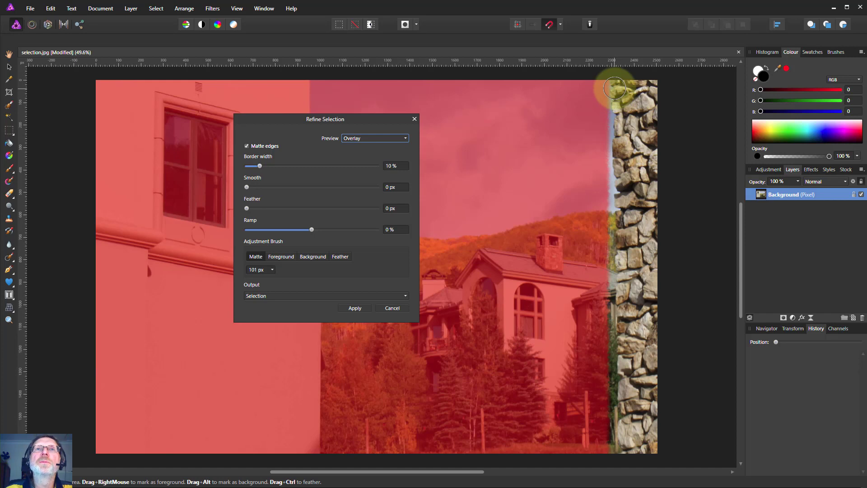
pyautogui.moveTo(615, 88)
pyautogui.mouseDown()
pyautogui.moveTo(614, 438)
pyautogui.moveTo(547, 465)
pyautogui.mouseUp()
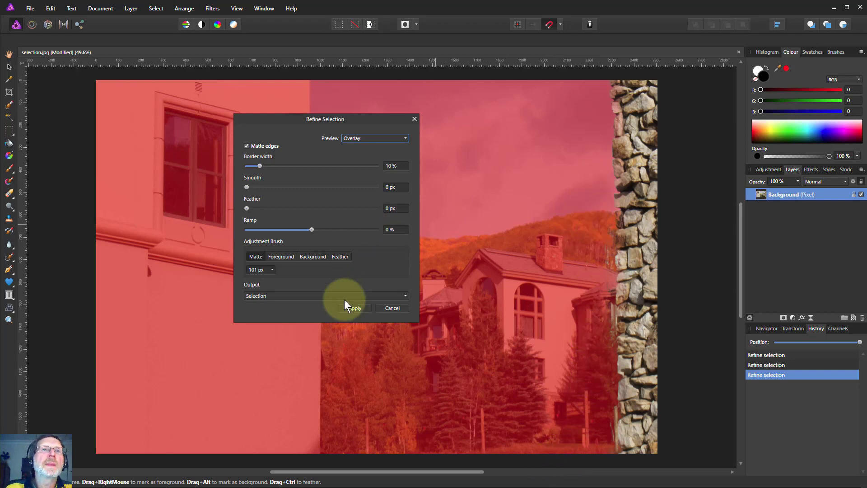
pyautogui.click(360, 309)
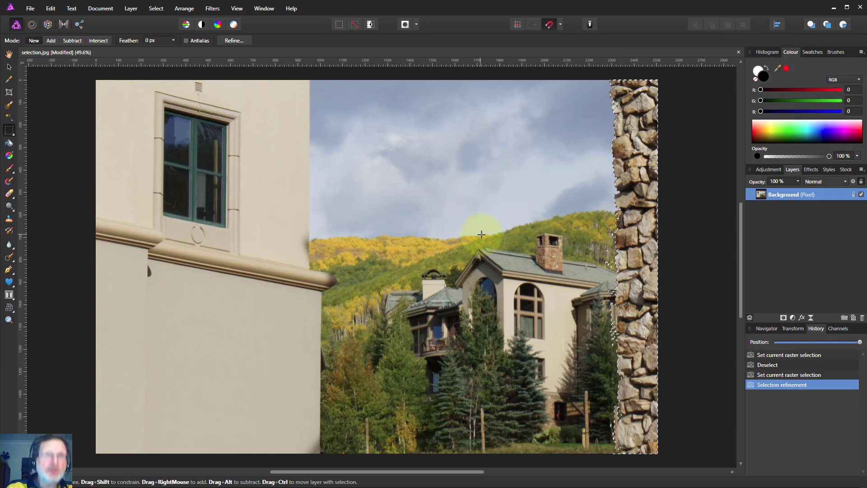
# Clear the column selection and marquee a rectangle around the building's upper window
pyautogui.hotkey('ctrl', 'd')
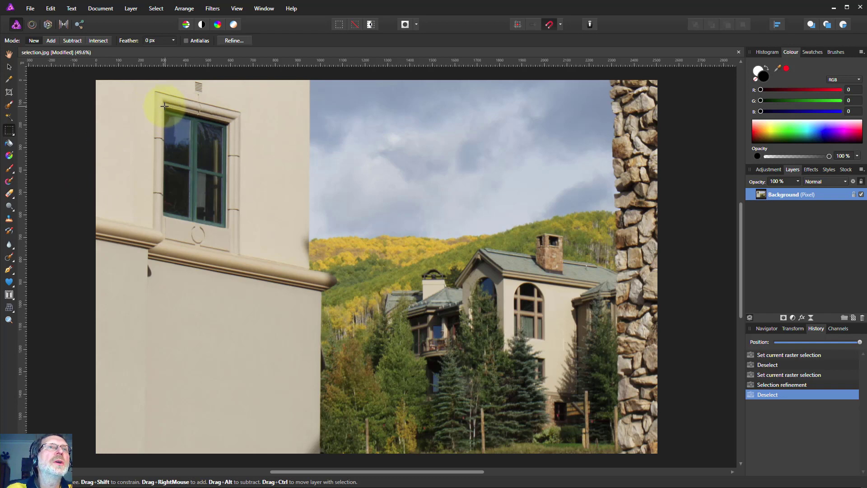
pyautogui.moveTo(164, 106); pyautogui.dragTo(226, 228)
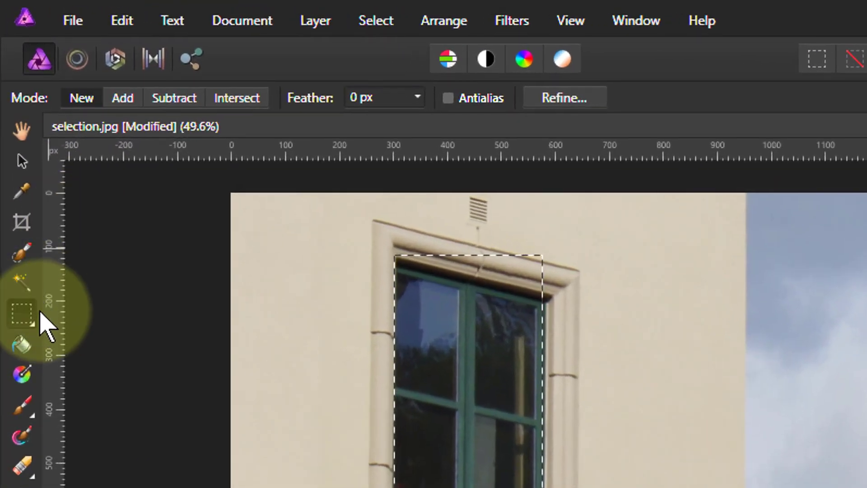
pyautogui.moveTo(39, 311)
pyautogui.mouseDown()
pyautogui.moveTo(60, 311)
pyautogui.moveTo(112, 427)
pyautogui.mouseUp()
# Trim the window selection with a subtracting polygon selection above the frame
pyautogui.click(95, 100)
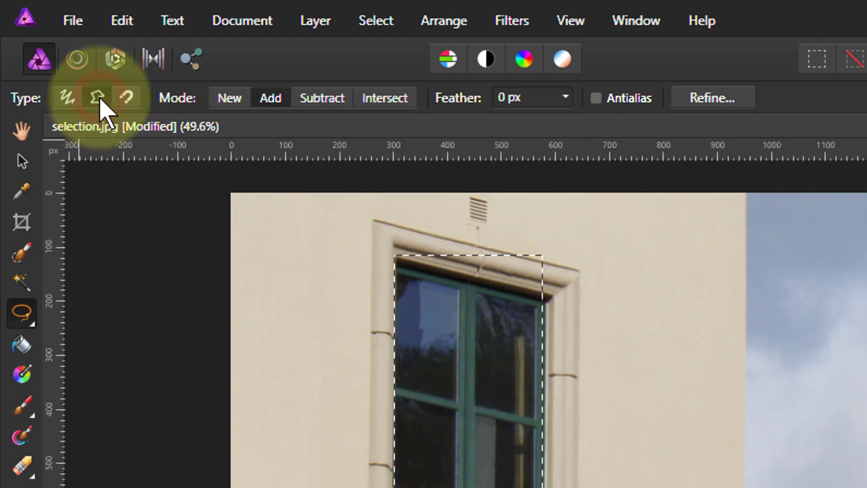
pyautogui.click(322, 100)
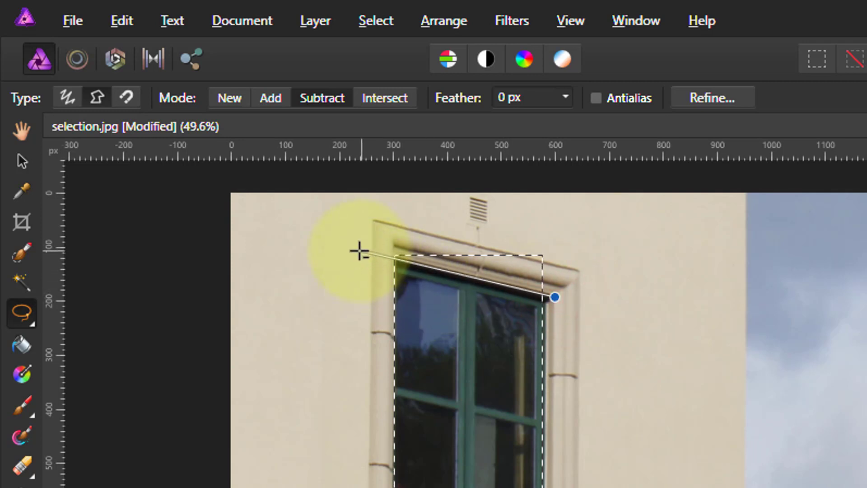
pyautogui.click(358, 249)
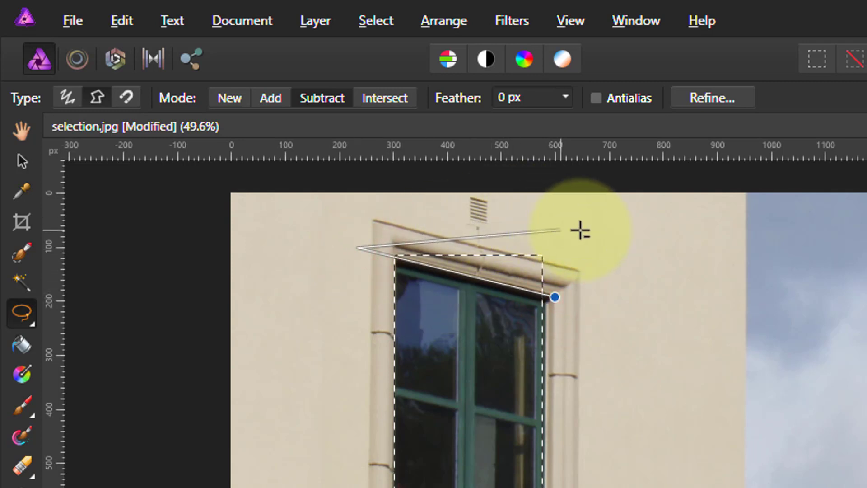
pyautogui.doubleClick(595, 231)
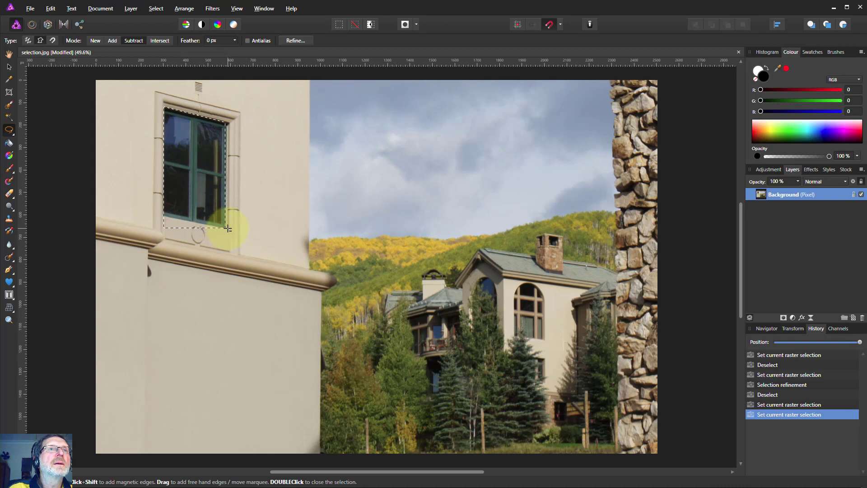
# Trace a new freehand outline around the window frame and close it
pyautogui.moveTo(228, 229); pyautogui.dragTo(175, 223)
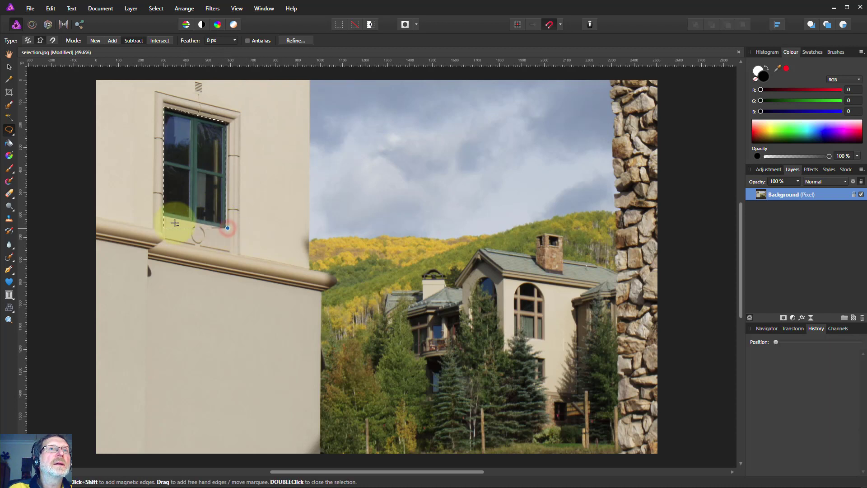
pyautogui.click(139, 211)
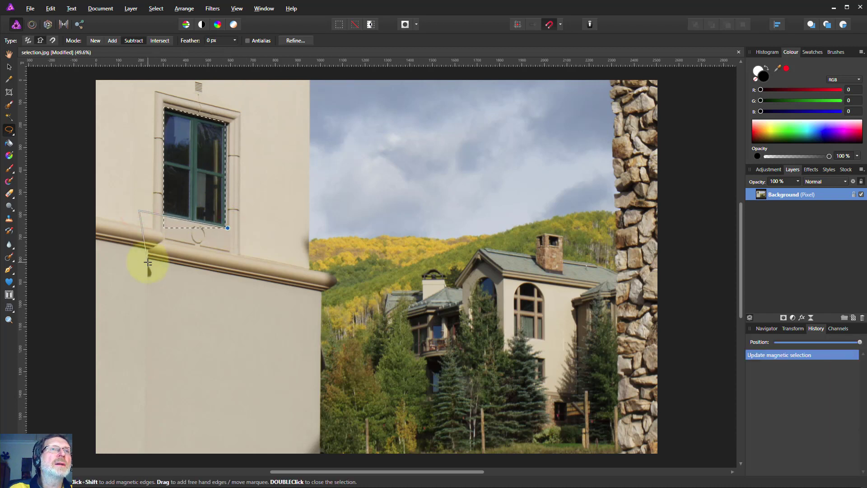
pyautogui.doubleClick(147, 262)
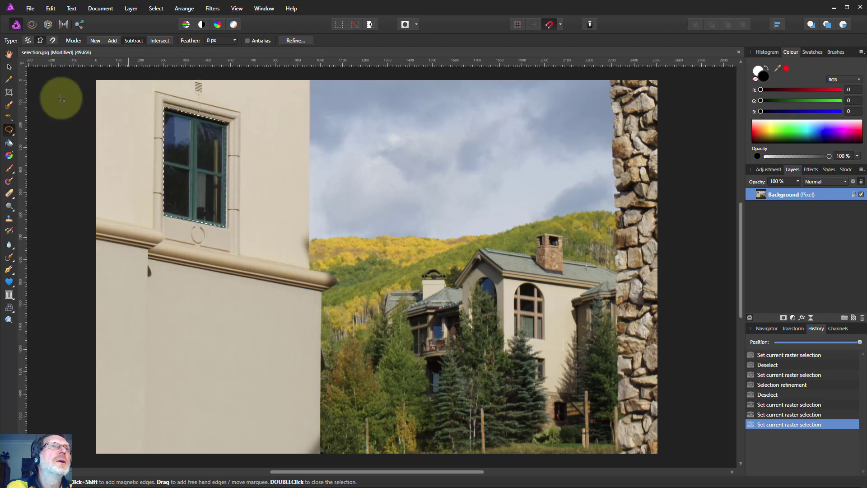
# Return to the Rectangular Marquee, deselect the window, and select the sky beside the building
pyautogui.click(7, 131)
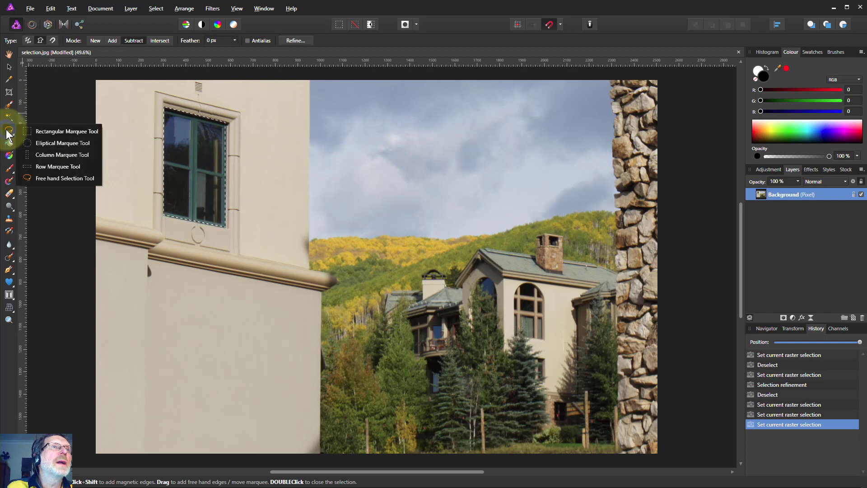
pyautogui.click(42, 131)
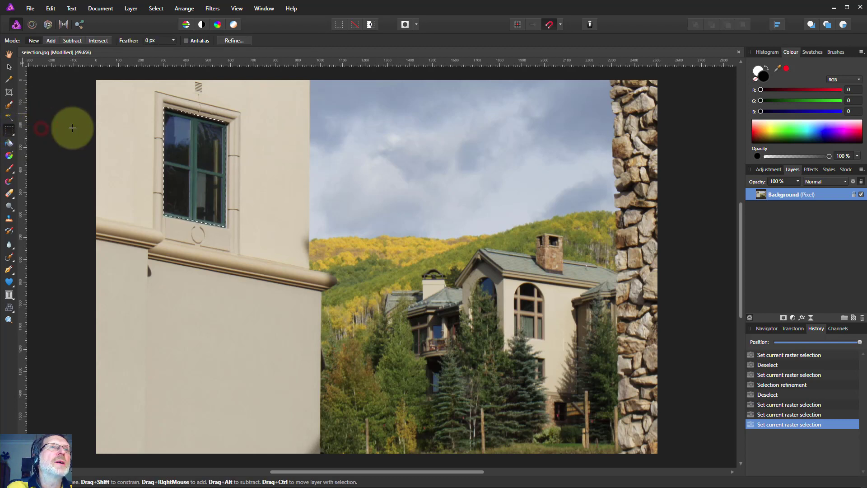
pyautogui.click(223, 124)
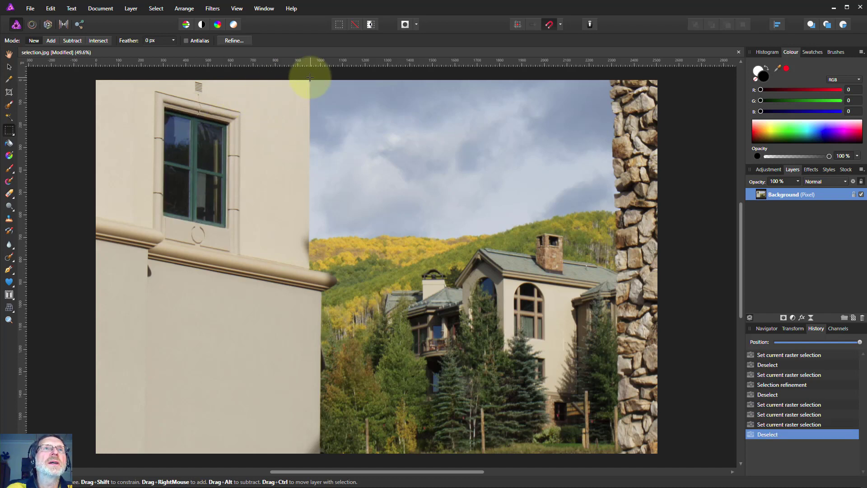
pyautogui.moveTo(310, 78); pyautogui.dragTo(624, 246)
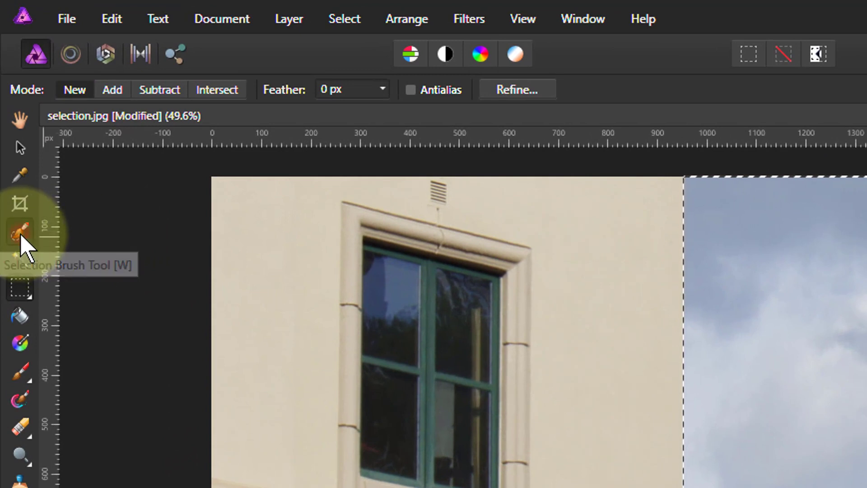
# Paint with the Selection Brush along the hilltop and right hillside to extend the sky selection
pyautogui.click(20, 236)
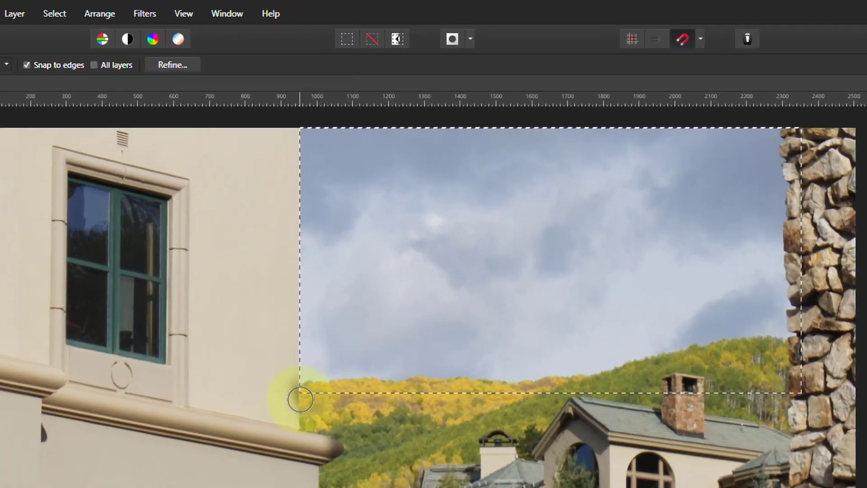
pyautogui.moveTo(300, 404)
pyautogui.mouseDown()
pyautogui.moveTo(408, 418)
pyautogui.moveTo(501, 409)
pyautogui.mouseUp()
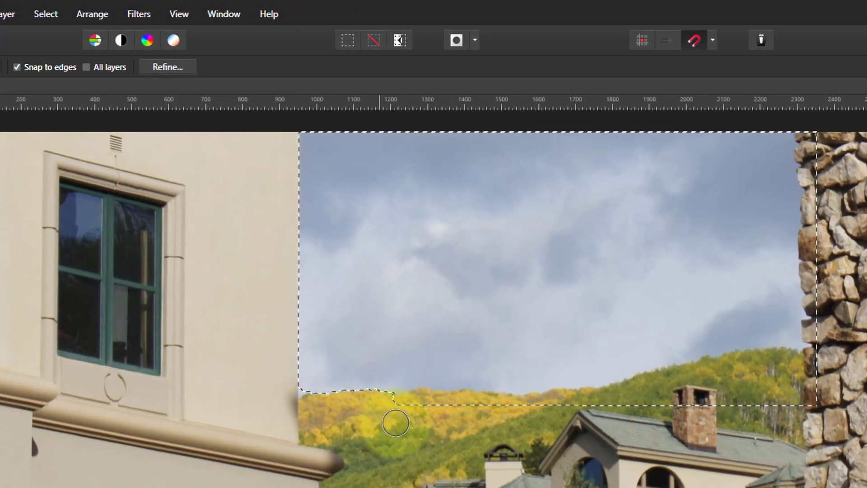
pyautogui.click(307, 377)
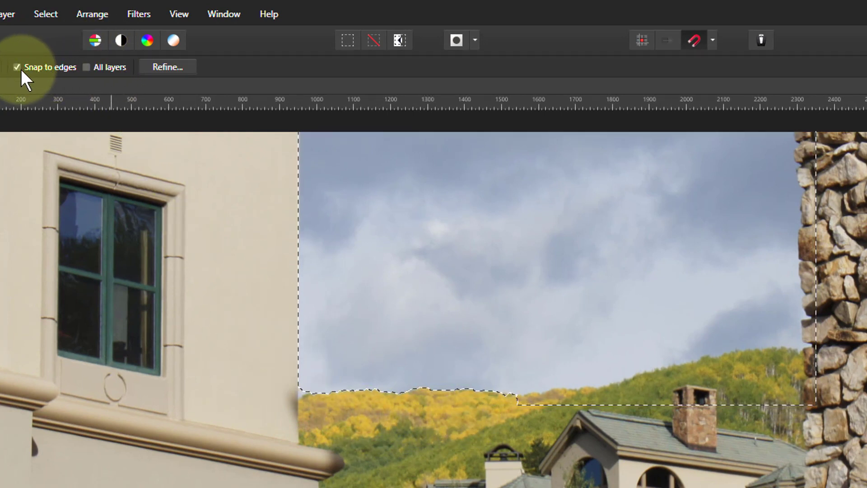
pyautogui.click(465, 327)
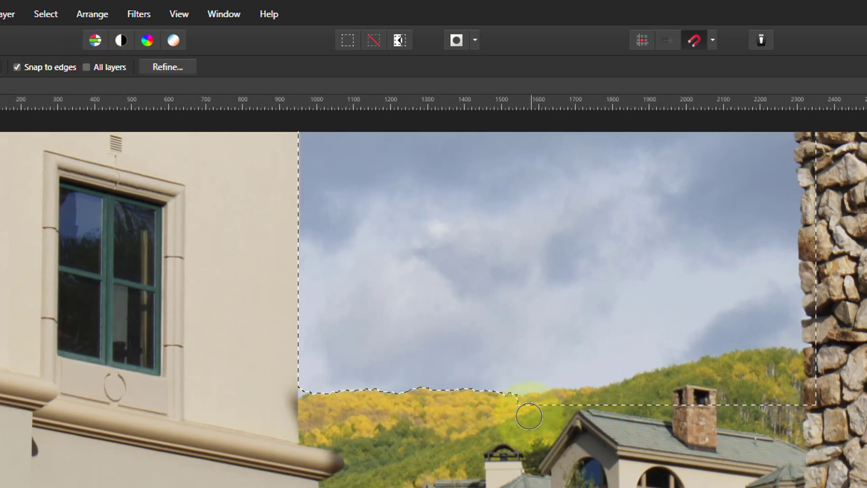
pyautogui.moveTo(527, 416)
pyautogui.mouseDown()
pyautogui.moveTo(604, 416)
pyautogui.moveTo(714, 389)
pyautogui.moveTo(814, 383)
pyautogui.moveTo(827, 367)
pyautogui.moveTo(829, 325)
pyautogui.moveTo(821, 284)
pyautogui.moveTo(827, 133)
pyautogui.mouseUp()
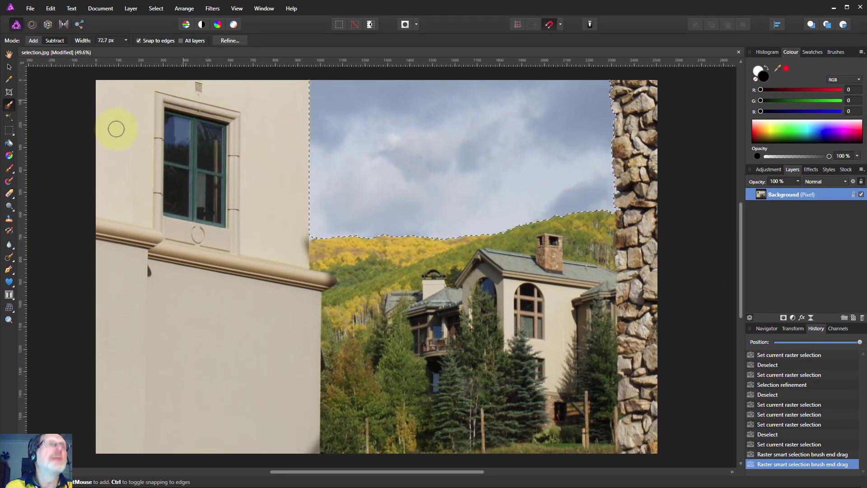
# Clear the sky selection and drag a rectangle inset slightly from all four photo edges
pyautogui.hotkey('ctrl', 'd')
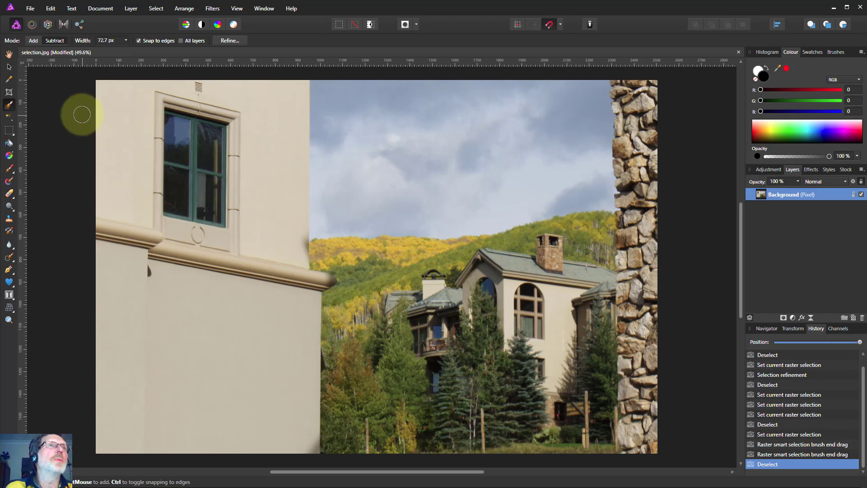
pyautogui.click(9, 131)
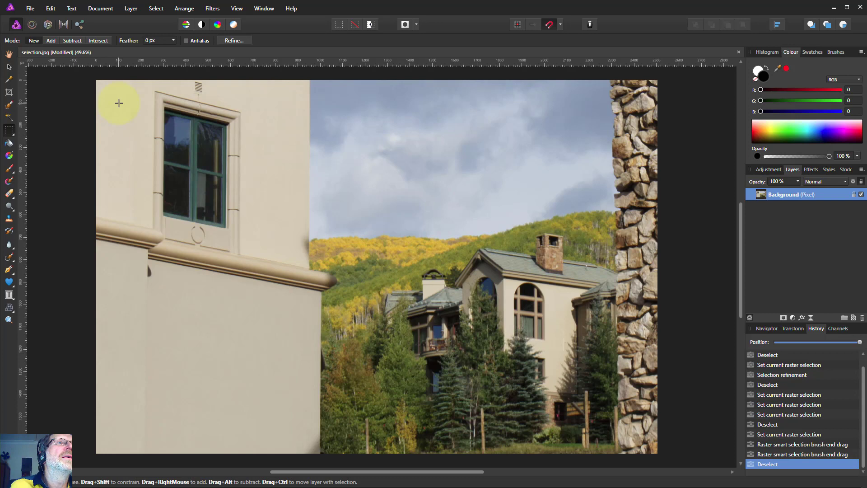
pyautogui.moveTo(119, 103); pyautogui.dragTo(637, 421)
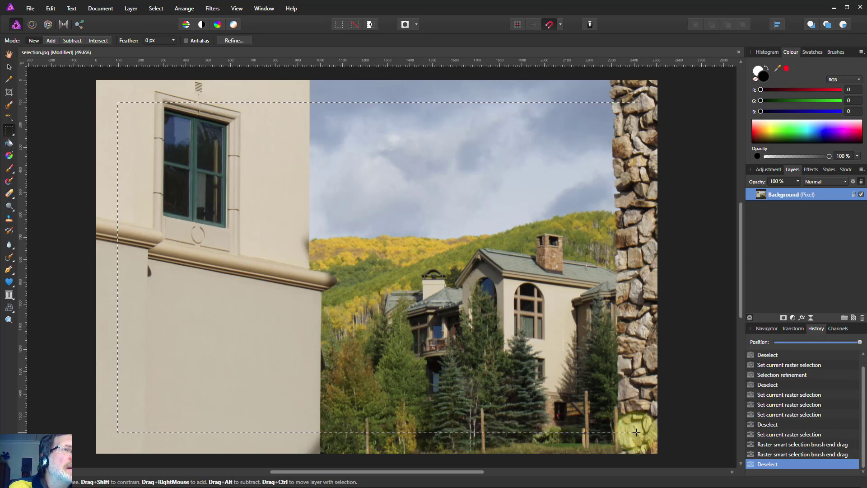
pyautogui.moveTo(636, 432); pyautogui.dragTo(636, 432)
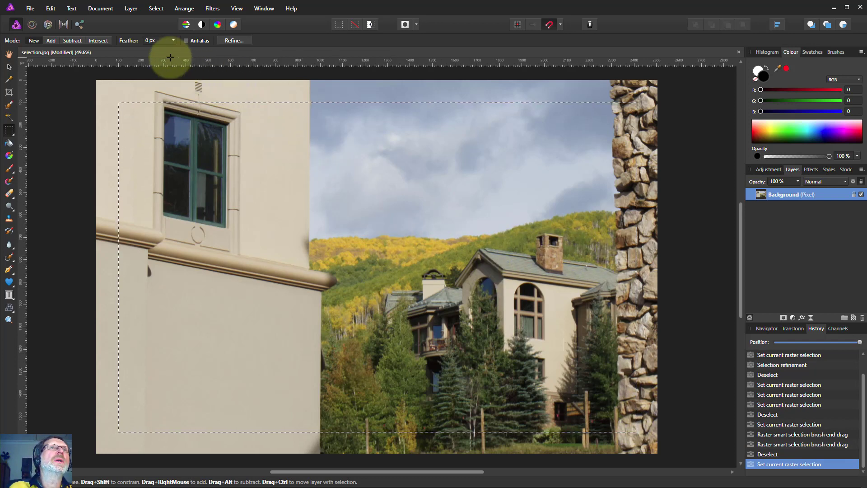
# Invert the selection to the outer border strip and add a new empty pixel layer
pyautogui.click(153, 9)
pyautogui.moveTo(131, 8)
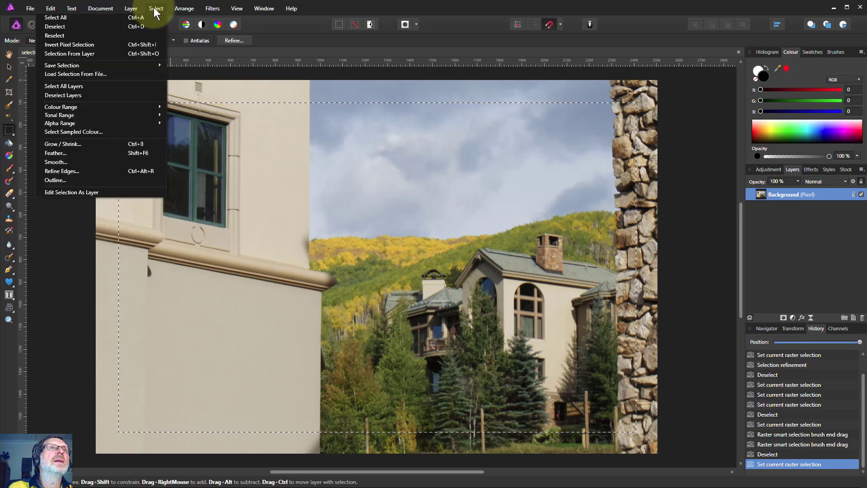
pyautogui.click(151, 45)
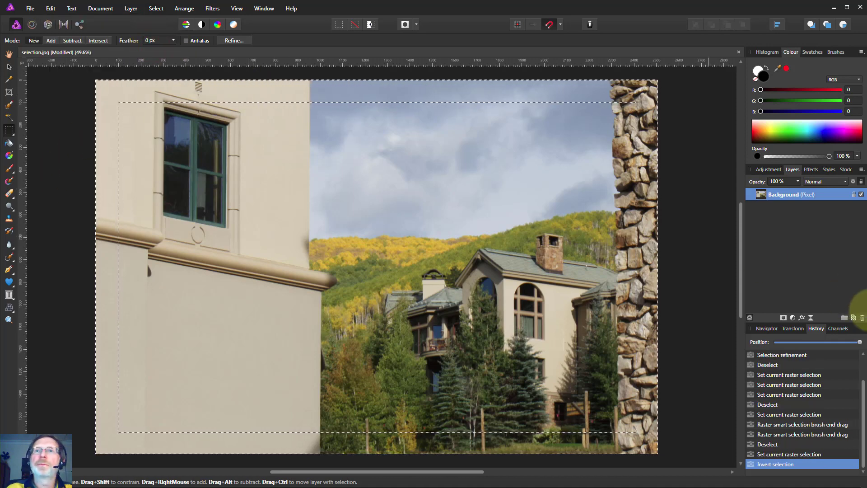
pyautogui.click(854, 318)
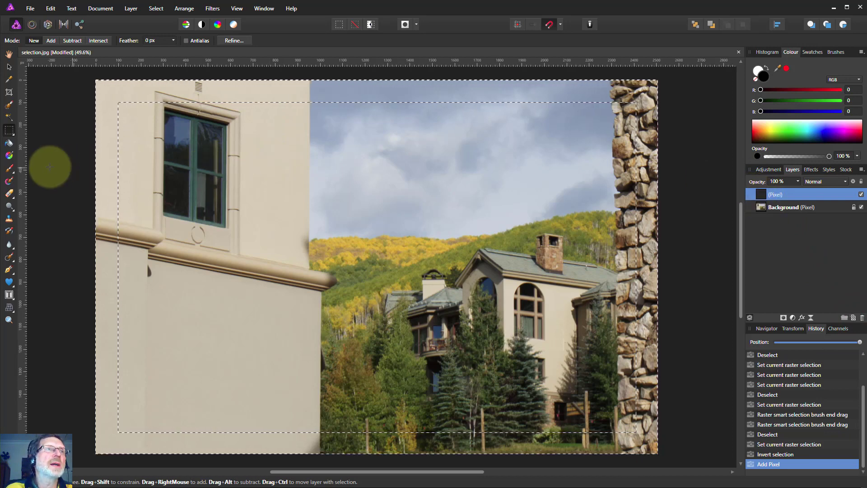
# Flood-fill the selected border strip with black on the new pixel layer
pyautogui.click(9, 142)
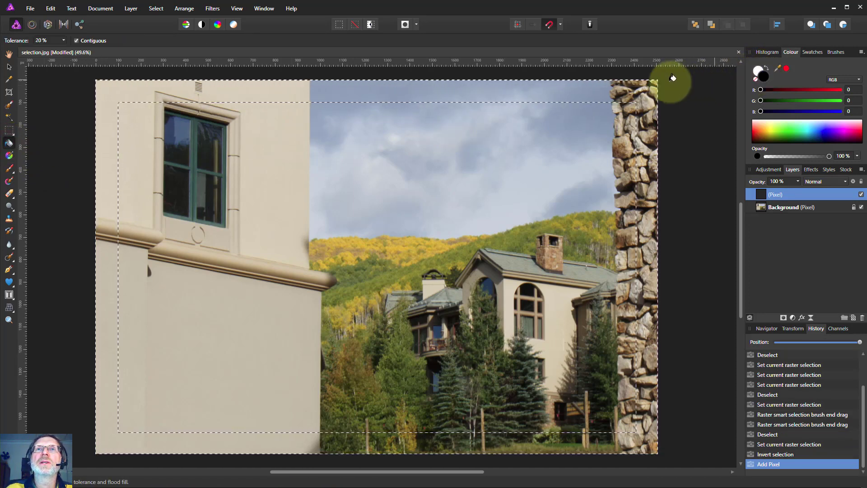
pyautogui.click(594, 88)
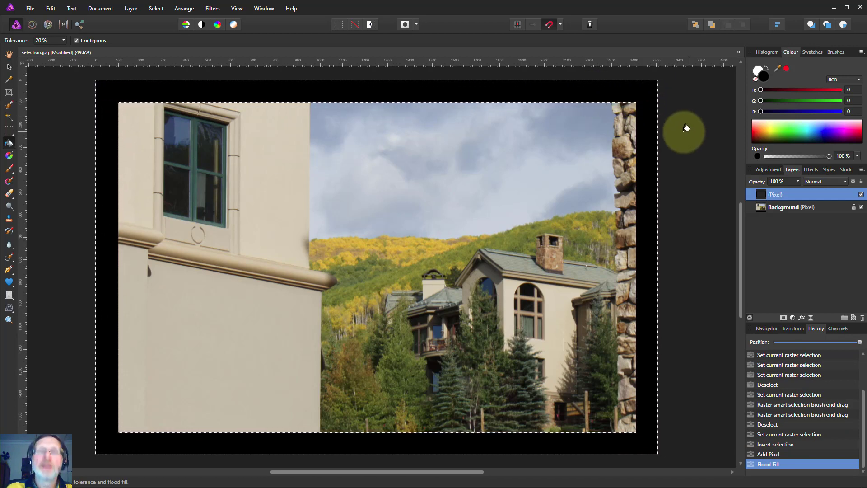
# Deselect and lower the black border layer's opacity to 30%
pyautogui.hotkey('ctrl', 'd')
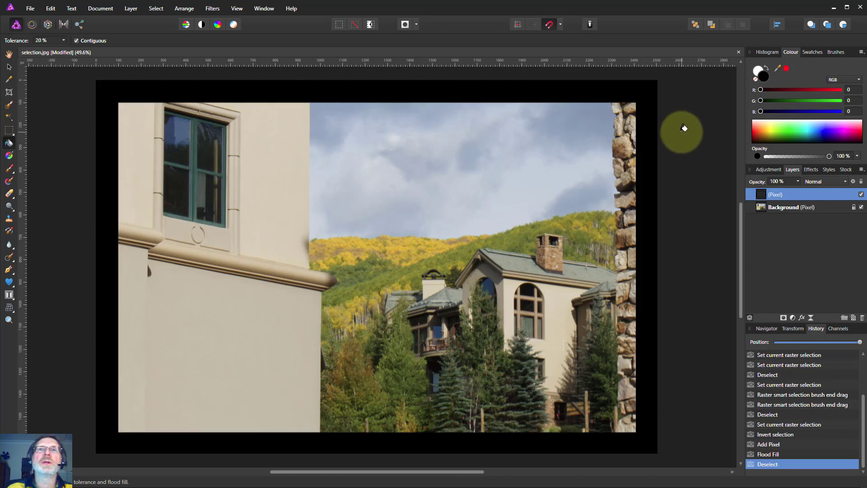
pyautogui.click(799, 181)
pyautogui.moveTo(799, 191); pyautogui.dragTo(755, 196)
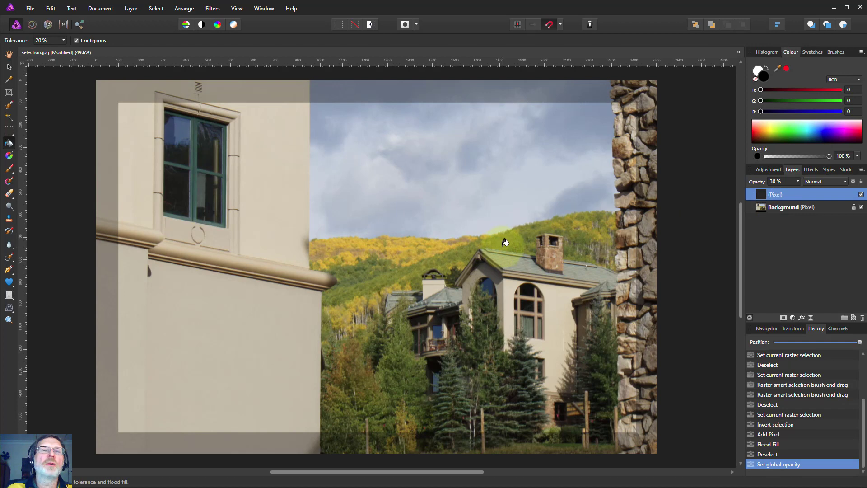